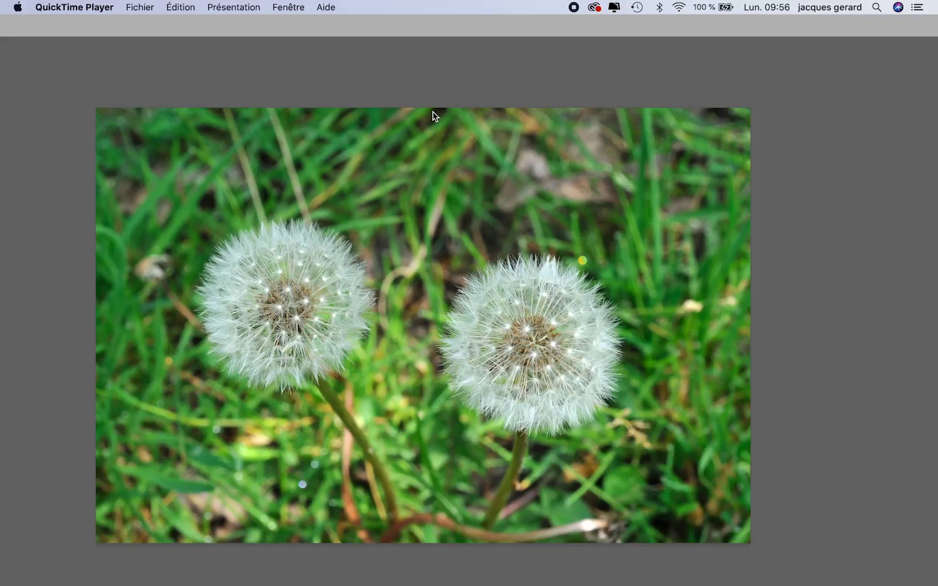
- Switch to Photoshop and draw a loose Lasso selection around the left dandelion head
key("super+Tab")
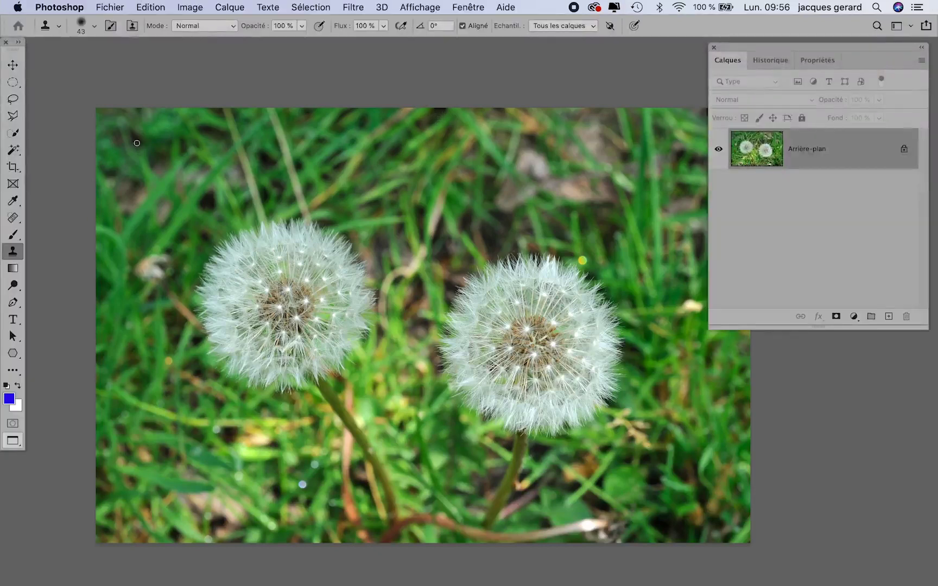
left_click(13, 99)
mouse_move(234, 227)
left_mouse_down()
mouse_move(189, 273)
mouse_move(188, 302)
mouse_move(213, 366)
mouse_move(224, 383)
mouse_move(273, 408)
mouse_move(328, 388)
mouse_move(374, 349)
mouse_move(382, 313)
mouse_move(370, 258)
mouse_move(336, 220)
mouse_move(302, 207)
mouse_move(231, 228)
left_mouse_up()
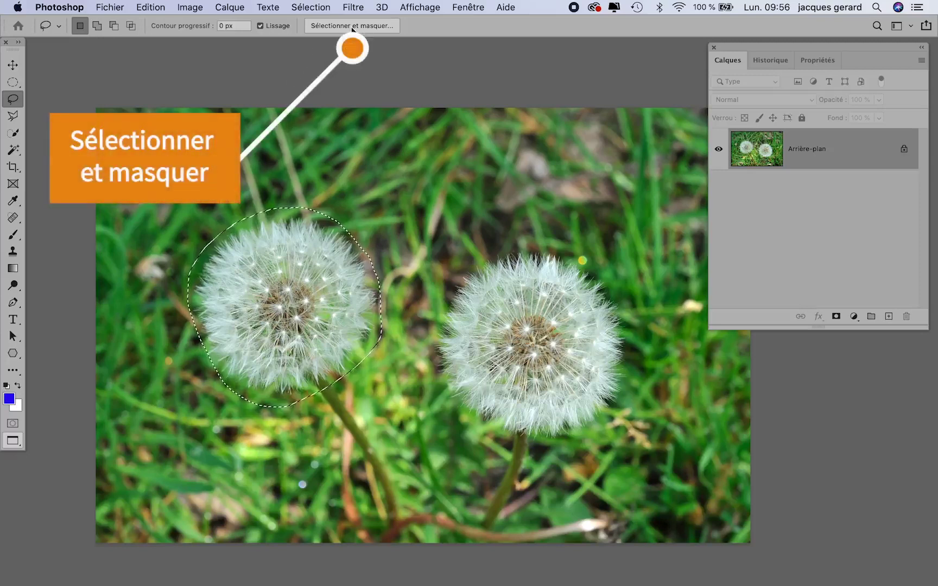
left_click(311, 7)
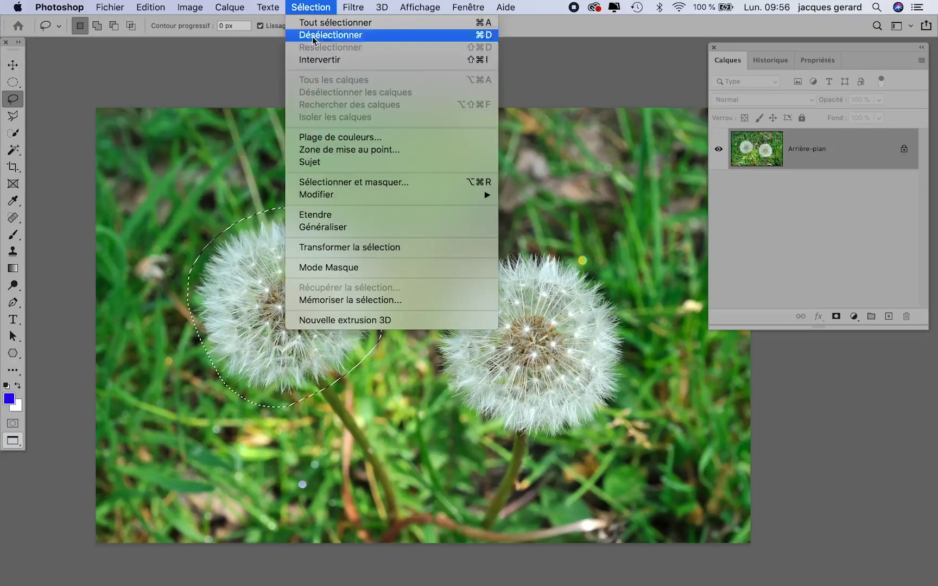
left_click(570, 27)
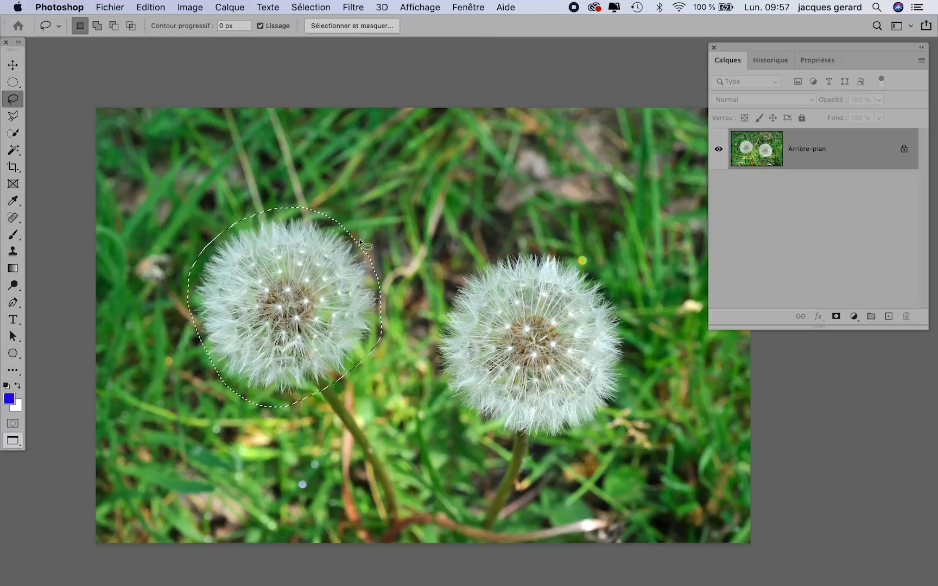
- Try adding an area to the lasso selection along the dandelion head's upper-right edge
key("shift")
mouse_move(352, 223)
left_mouse_down()
mouse_move(356, 262)
mouse_move(369, 262)
mouse_move(376, 253)
mouse_move(351, 224)
left_mouse_up()
key("shift")
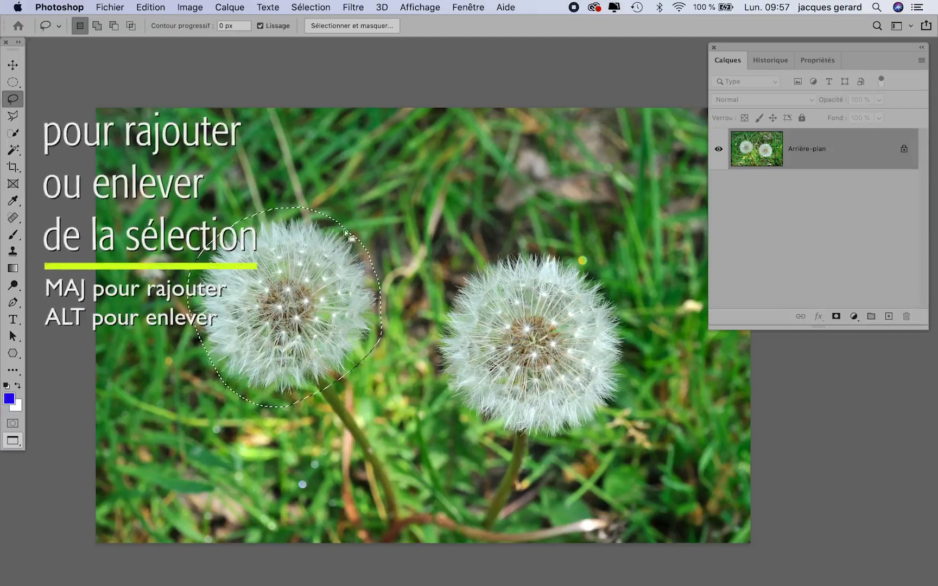
- Open the dandelion selection in Sélectionner et masquer and show its full properties
left_click(351, 26)
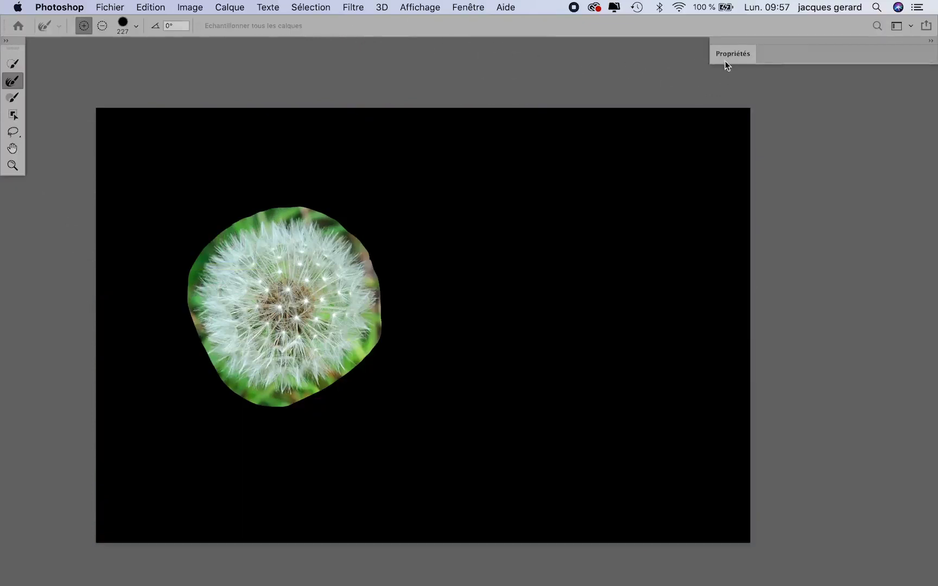
left_click_drag(747, 39, 723, 21)
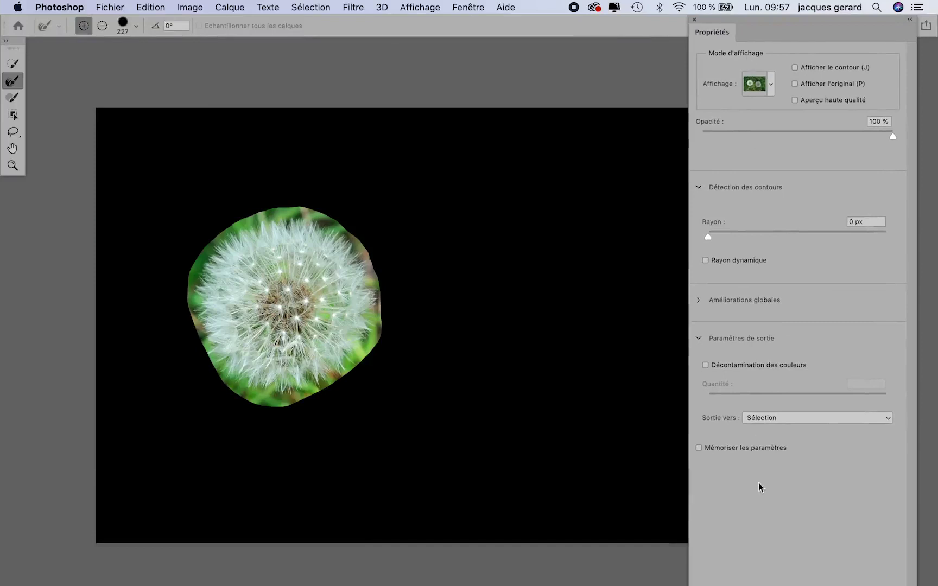
- Preview the selection in the Incrustation view with a bright yellow-green overlay colour
left_click(772, 83)
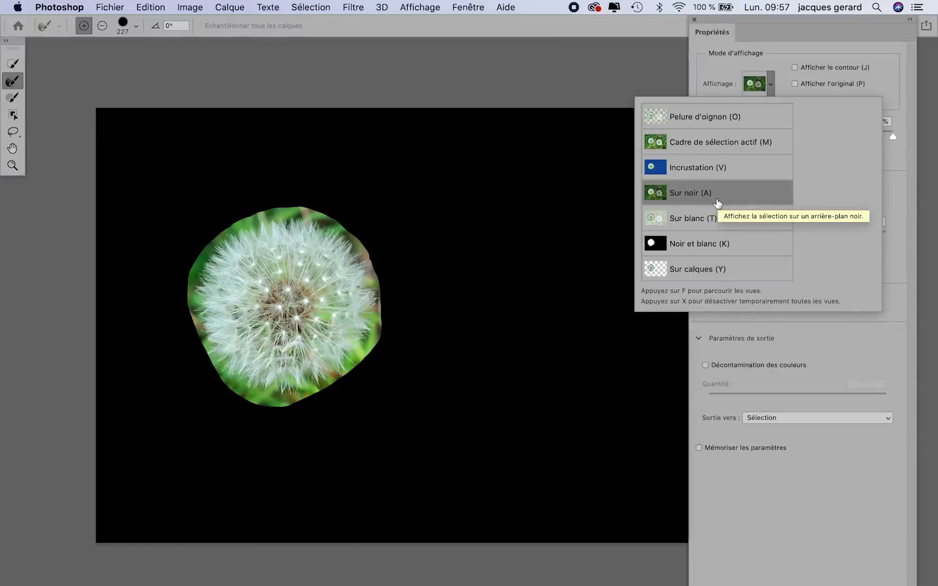
left_click(714, 172)
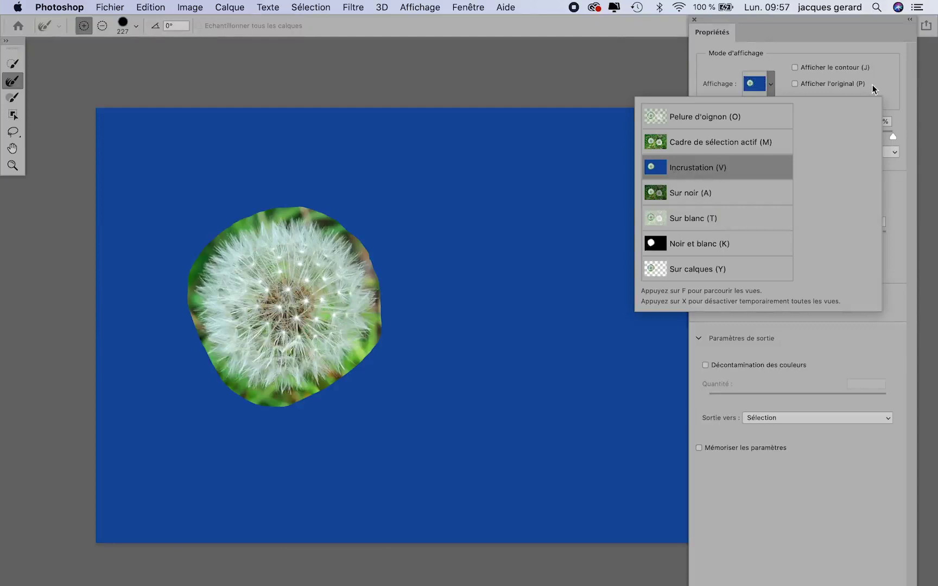
left_click(872, 84)
left_click(731, 156)
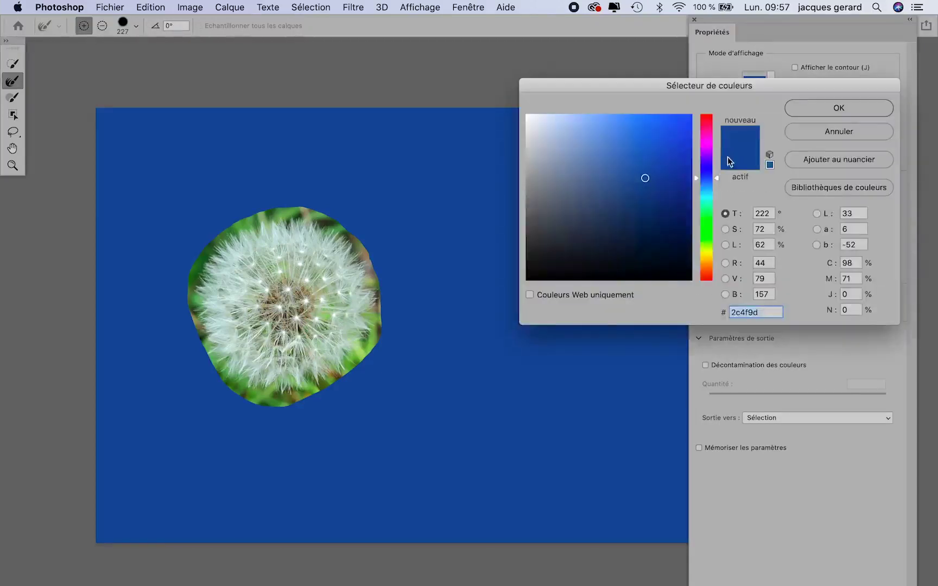
left_click(706, 251)
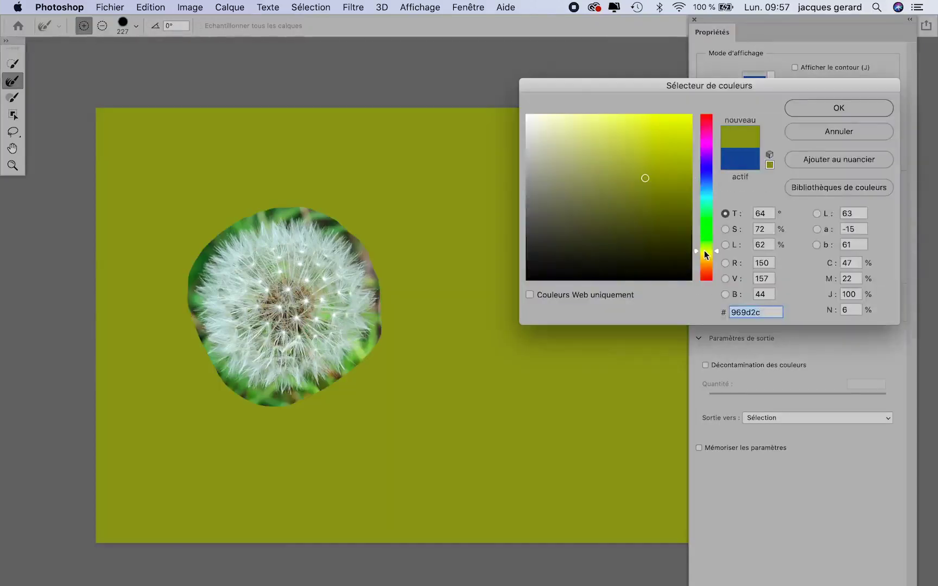
left_click(640, 169)
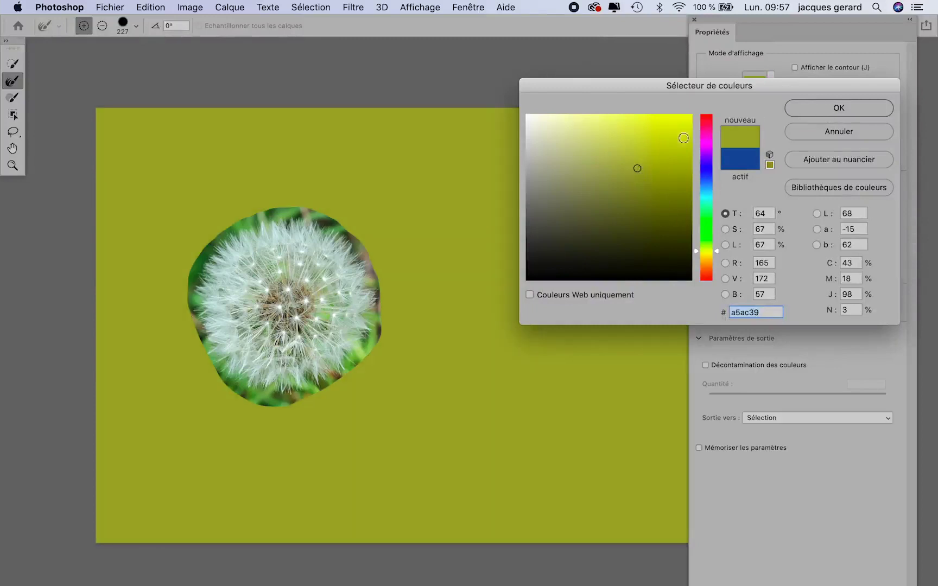
left_click(683, 138)
left_click(819, 108)
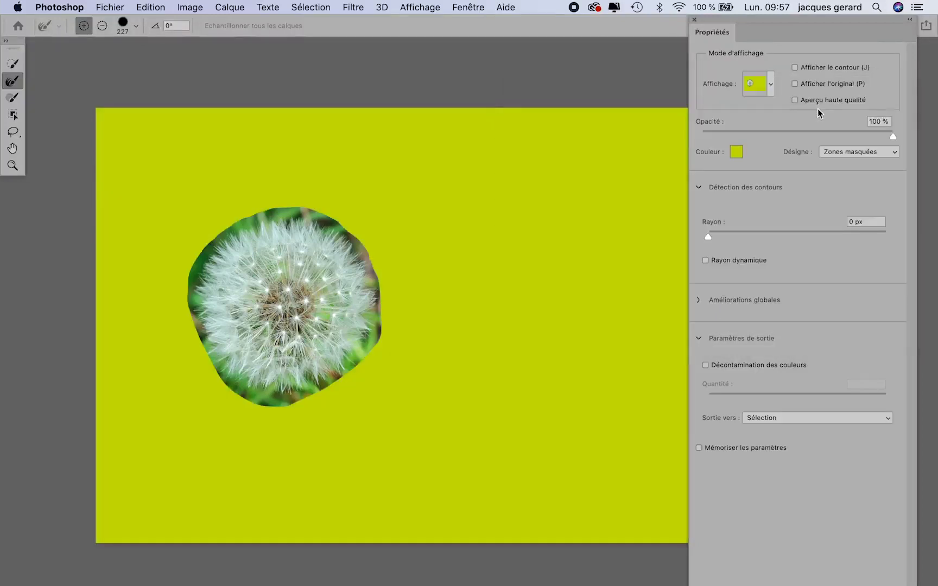
- Set the preview to Sur noir with the opacity at 100 %
left_click(771, 84)
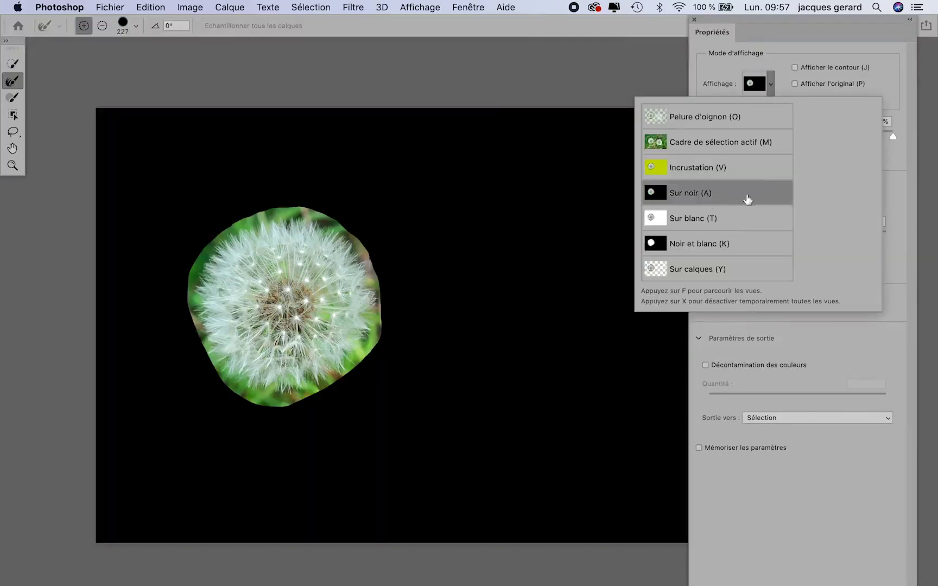
left_click(900, 104)
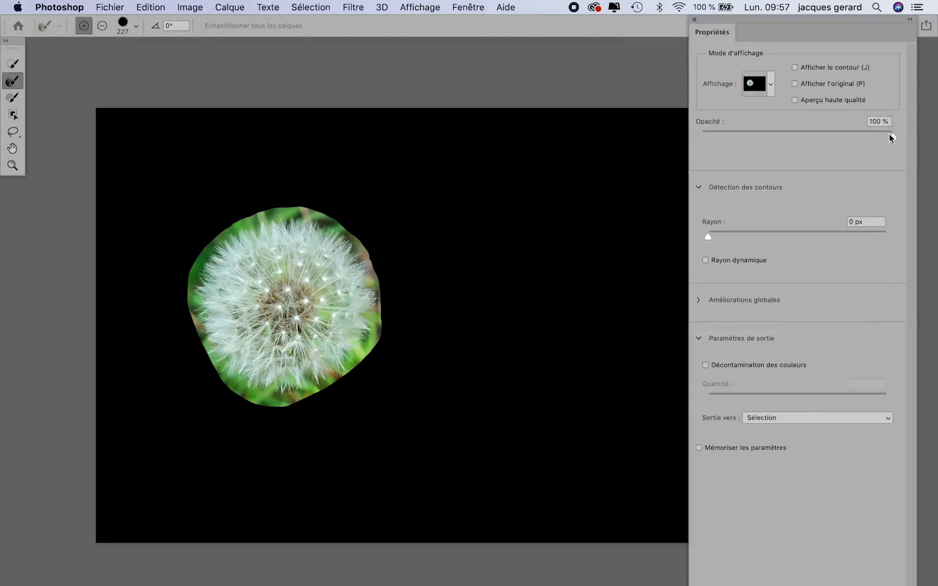
mouse_move(893, 134)
left_mouse_down()
mouse_move(748, 138)
mouse_move(904, 140)
left_mouse_up()
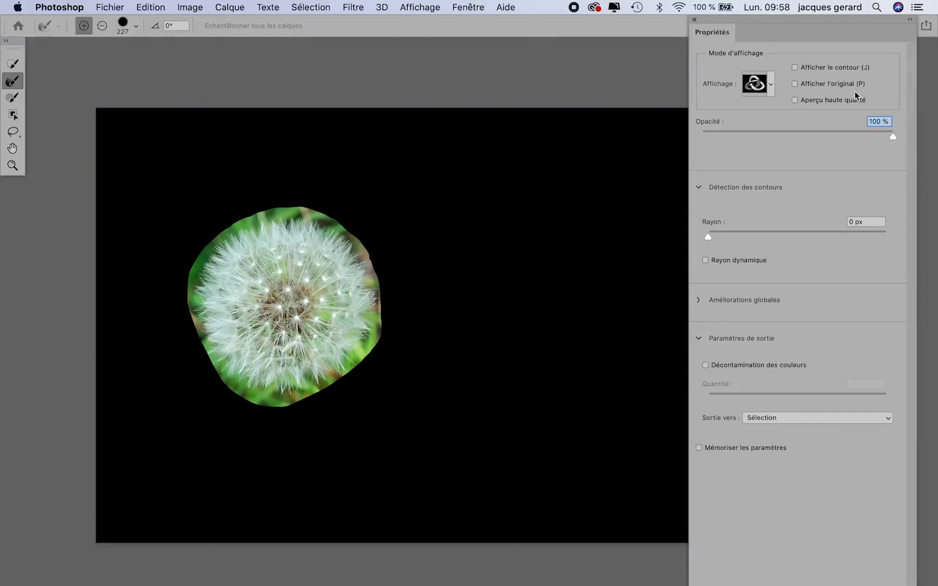
- Set the edge detection radius to 98 px, check the refinement zone with the contour display, and enable Rayon dynamique
left_click(814, 67)
left_click(815, 68)
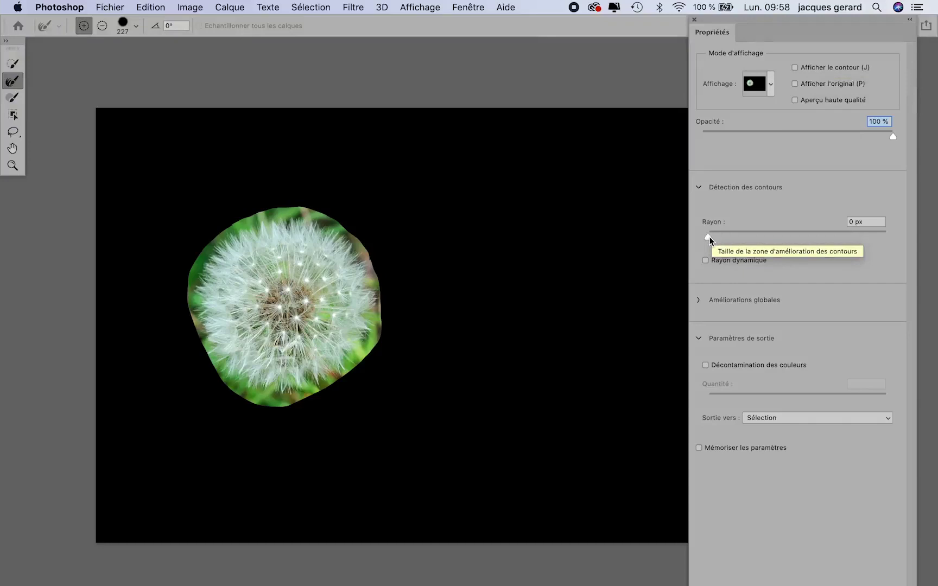
left_click_drag(710, 236, 862, 239)
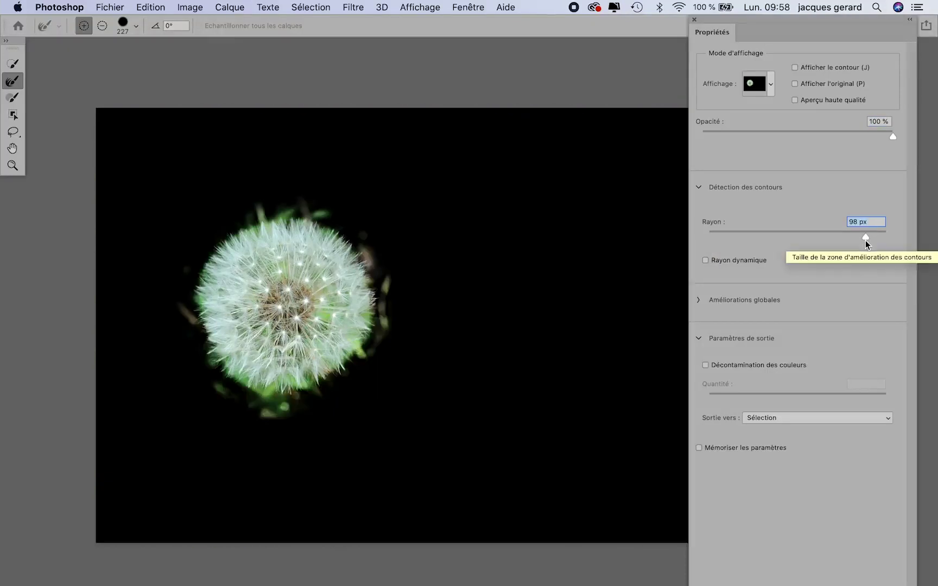
left_click(806, 68)
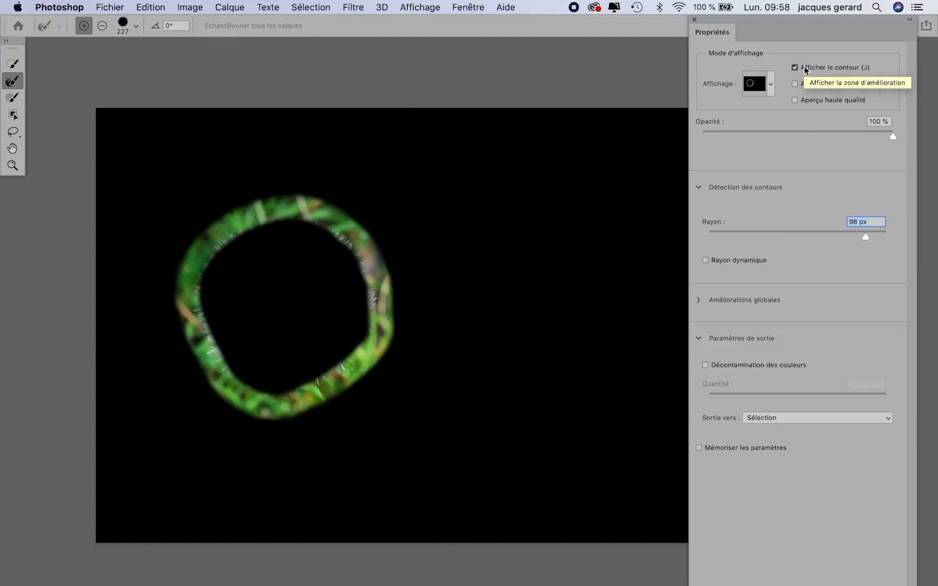
left_click(806, 68)
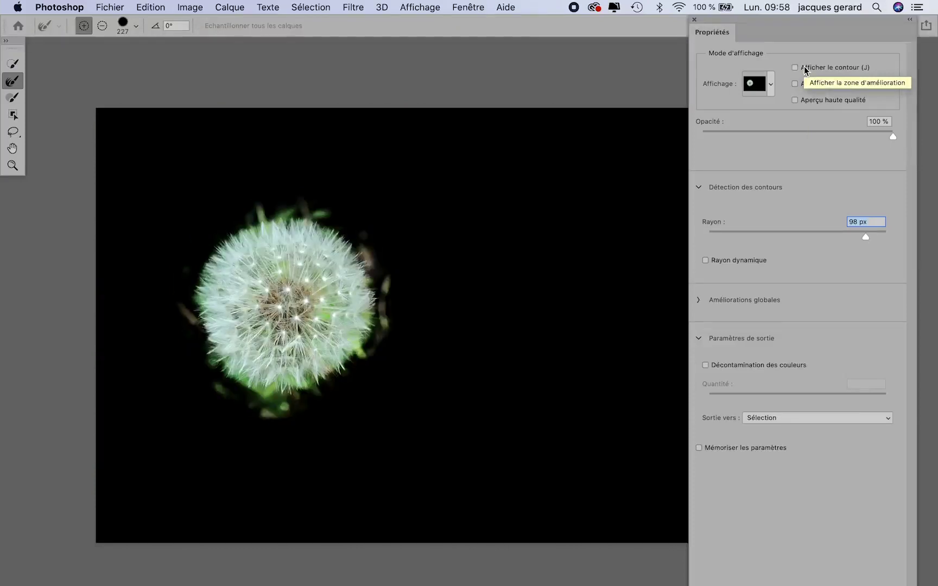
left_click(714, 261)
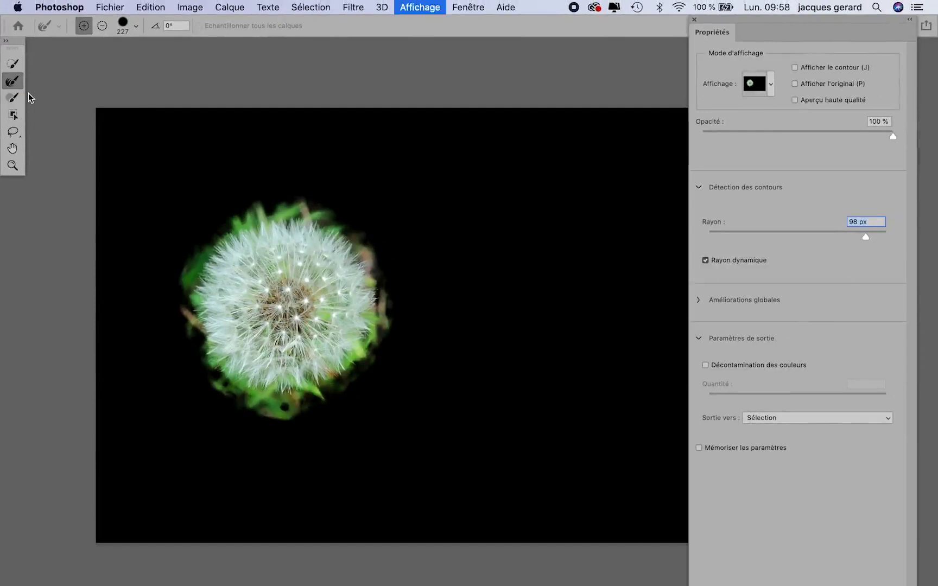
- Paint around the dandelion head's whole outline with the edge refinement brush to remove the green background between the hairs
key("super+plus")
key("super+plus")
key("super+plus")
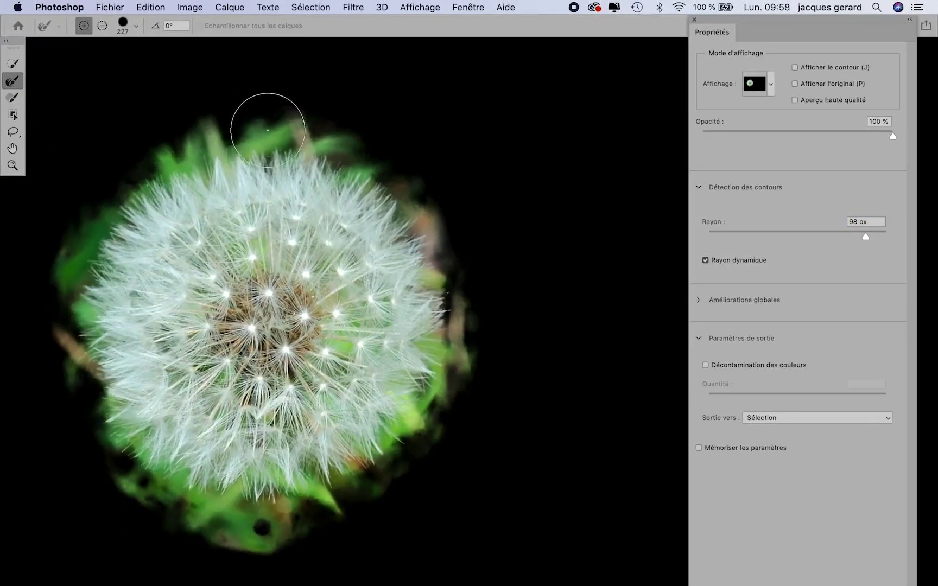
mouse_move(267, 130)
left_mouse_down()
mouse_move(228, 137)
mouse_move(239, 105)
mouse_move(231, 105)
mouse_move(236, 148)
mouse_move(237, 132)
mouse_move(312, 142)
mouse_move(352, 157)
mouse_move(350, 178)
mouse_move(394, 180)
mouse_move(415, 204)
mouse_move(438, 254)
mouse_move(434, 356)
mouse_move(444, 356)
mouse_move(438, 385)
mouse_move(408, 400)
mouse_move(412, 418)
mouse_move(390, 449)
mouse_move(362, 456)
mouse_move(325, 496)
mouse_move(298, 503)
mouse_move(279, 484)
left_mouse_up()
left_click(266, 136)
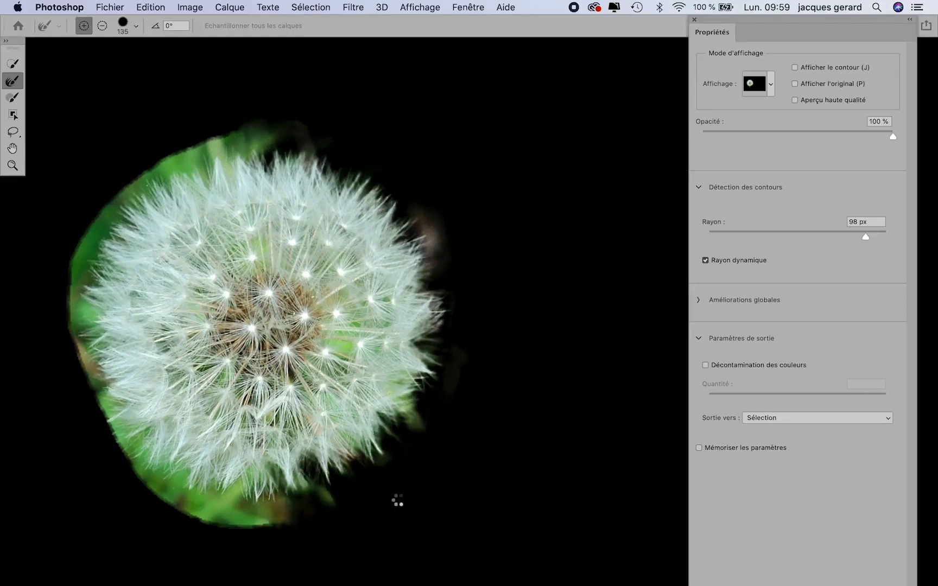
mouse_move(263, 124)
left_mouse_down()
mouse_move(239, 159)
mouse_move(219, 166)
mouse_move(212, 153)
mouse_move(128, 208)
mouse_move(90, 266)
mouse_move(94, 289)
mouse_move(103, 285)
mouse_move(80, 318)
mouse_move(100, 318)
mouse_move(84, 343)
mouse_move(104, 346)
mouse_move(97, 384)
mouse_move(115, 380)
mouse_move(102, 401)
mouse_move(121, 405)
mouse_move(139, 476)
mouse_move(172, 469)
mouse_move(163, 493)
mouse_move(176, 484)
mouse_move(179, 503)
mouse_move(213, 492)
mouse_move(212, 516)
mouse_move(236, 492)
mouse_move(238, 512)
mouse_move(259, 499)
mouse_move(279, 500)
left_mouse_up()
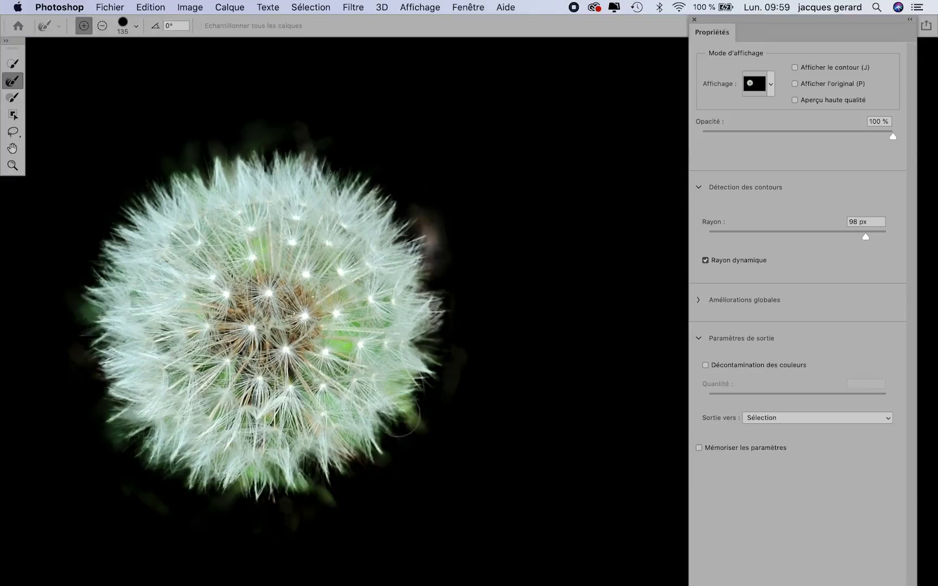
- Paint more edge refinement strokes along the dandelion head's right side and undo the last stroke
mouse_move(412, 408)
left_mouse_down()
mouse_move(458, 393)
mouse_move(449, 395)
left_mouse_up()
mouse_move(459, 391)
left_mouse_down()
mouse_move(435, 393)
mouse_move(439, 253)
mouse_move(353, 215)
mouse_move(325, 159)
left_mouse_up()
key("super+z")
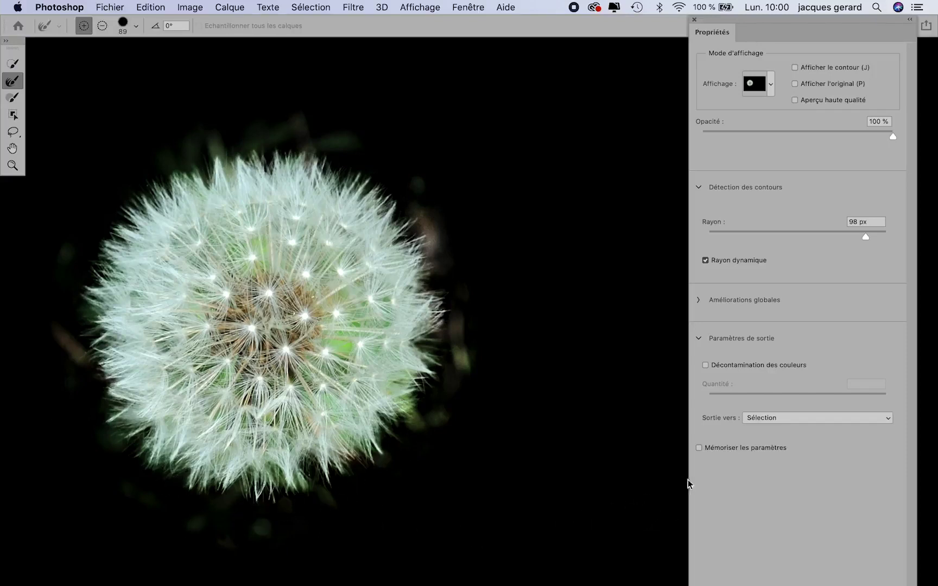
left_click(699, 301)
left_click(699, 301)
left_click(699, 301)
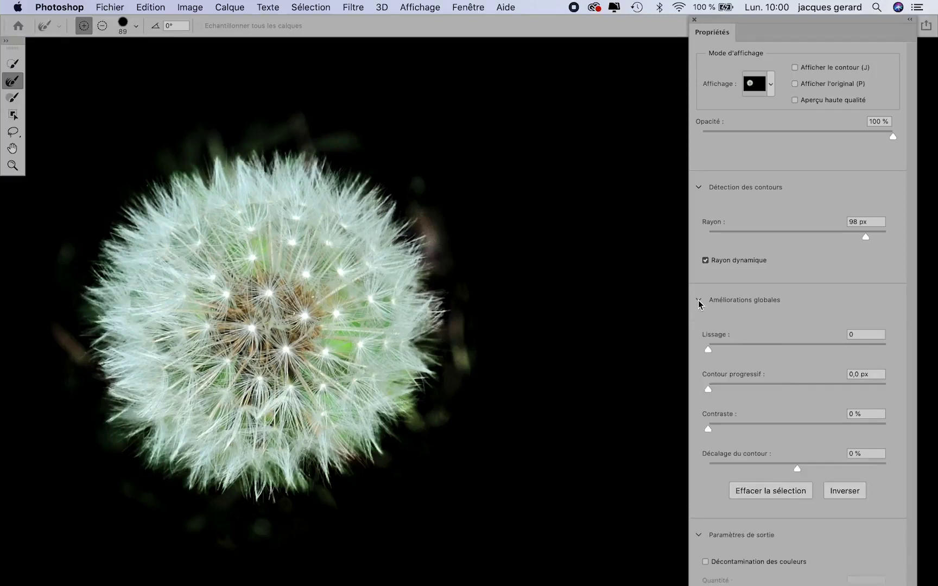
left_click(698, 300)
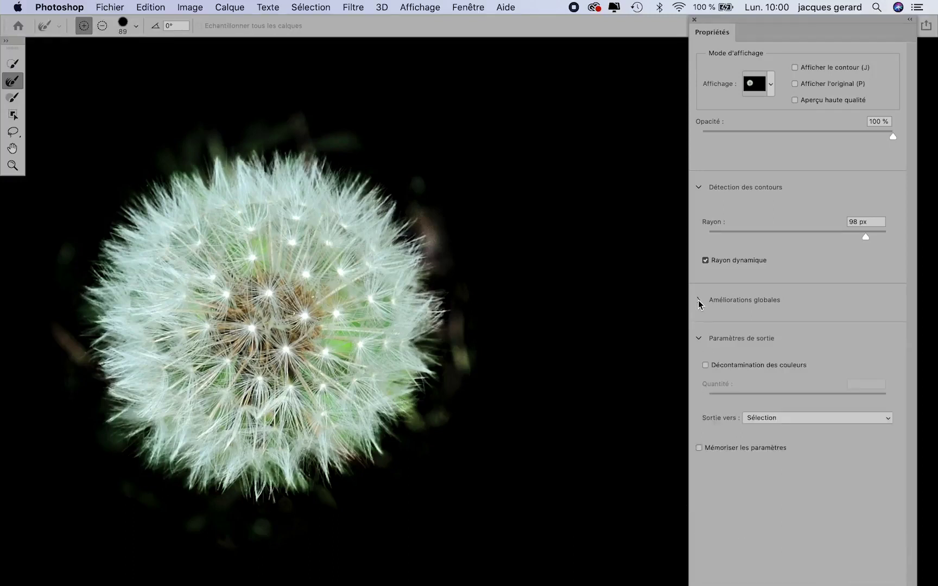
left_click(699, 338)
left_click(699, 338)
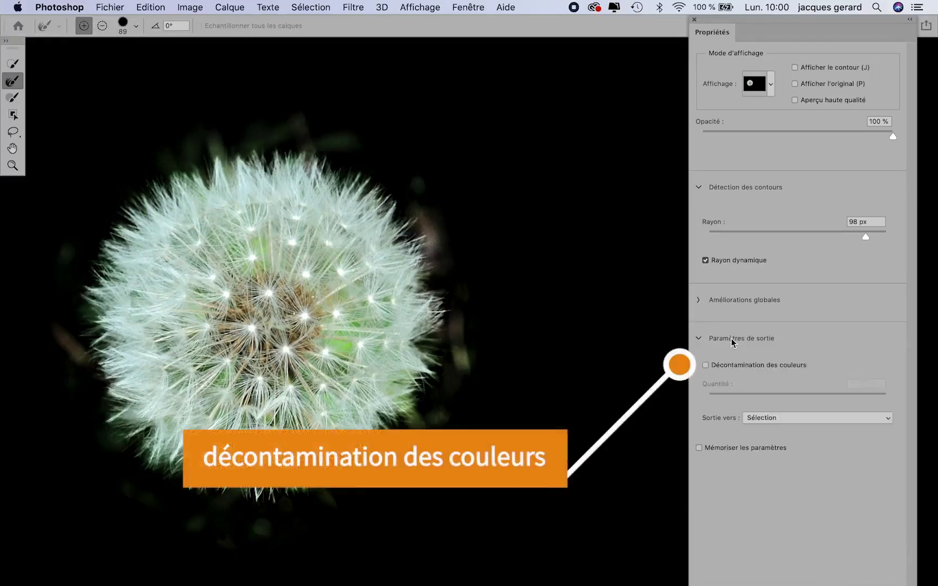
- Enable Décontamination des couleurs, set its amount to 50 %, and compare the fringe with it off and on
left_click(750, 367)
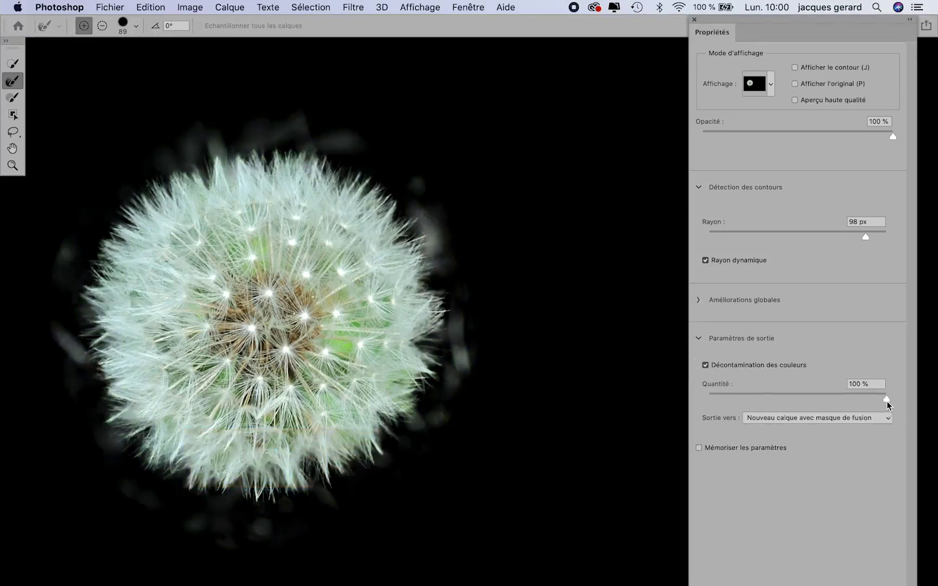
left_click_drag(887, 400, 757, 405)
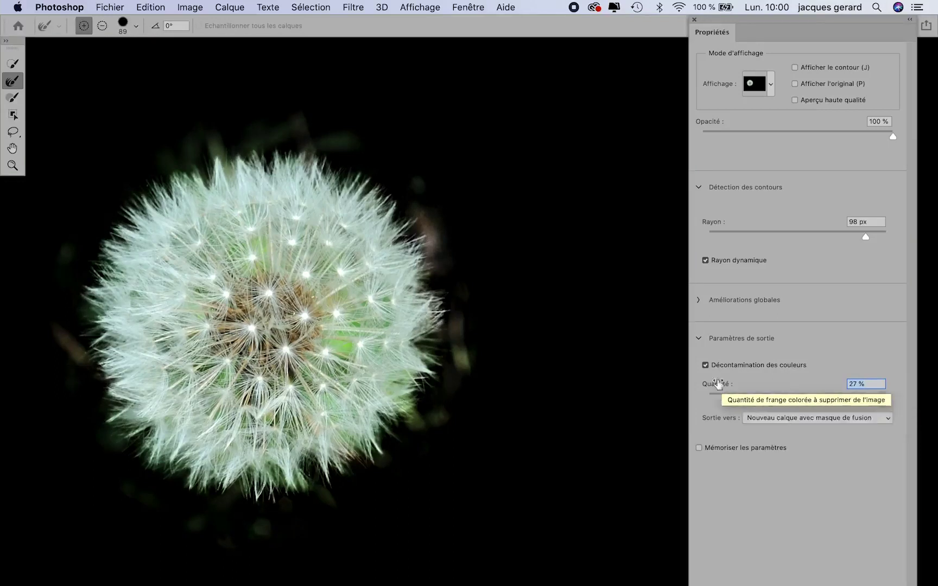
left_click_drag(755, 400, 797, 400)
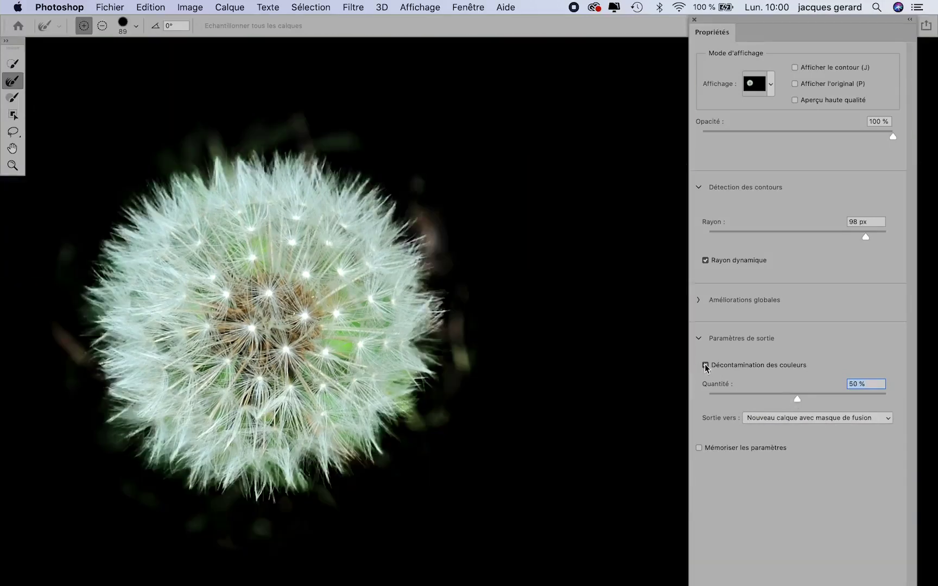
left_click(706, 365)
left_click(706, 366)
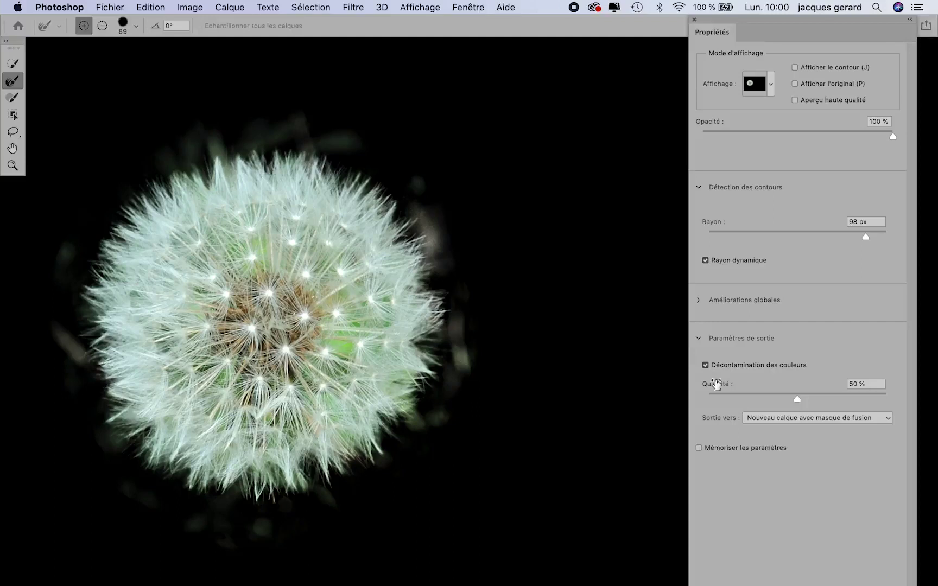
- Set the colour decontamination amount to 70 % and output the cutout as a new layer with a layer mask
left_click_drag(800, 399, 802, 399)
left_click(833, 400)
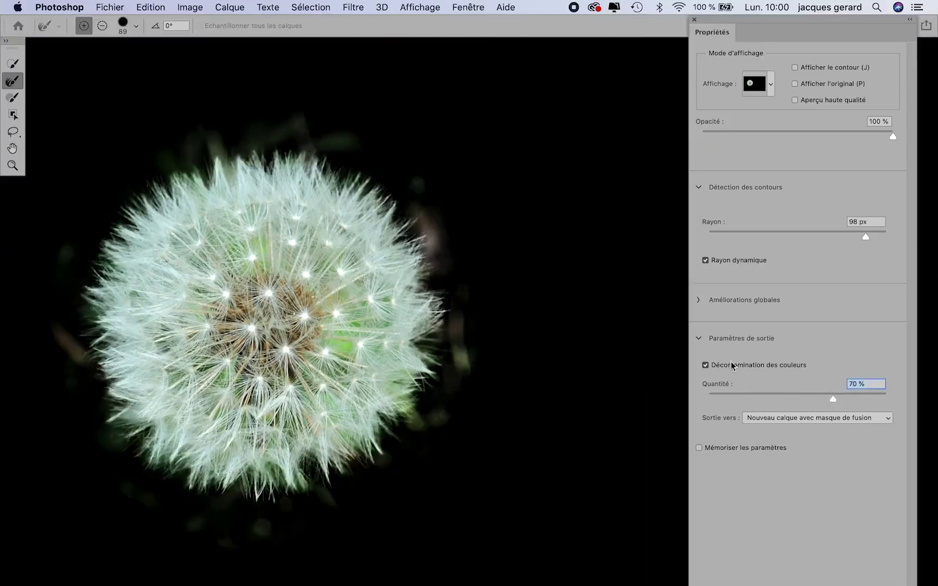
left_click(723, 364)
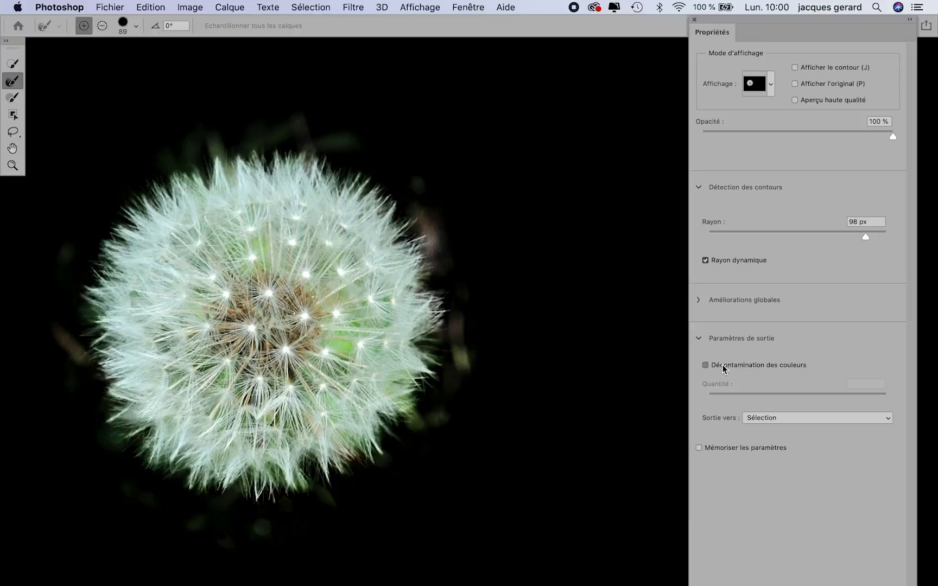
left_click(723, 364)
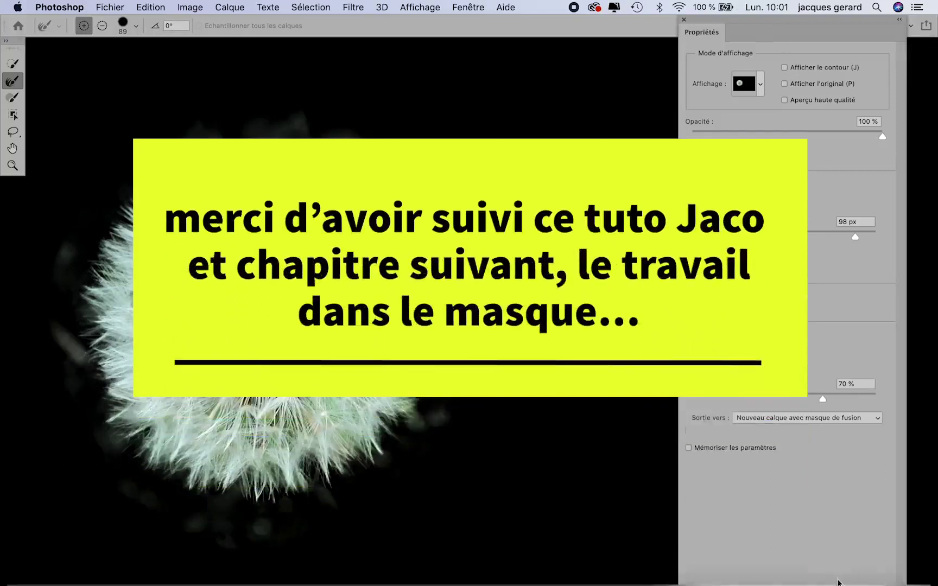
key("Return")
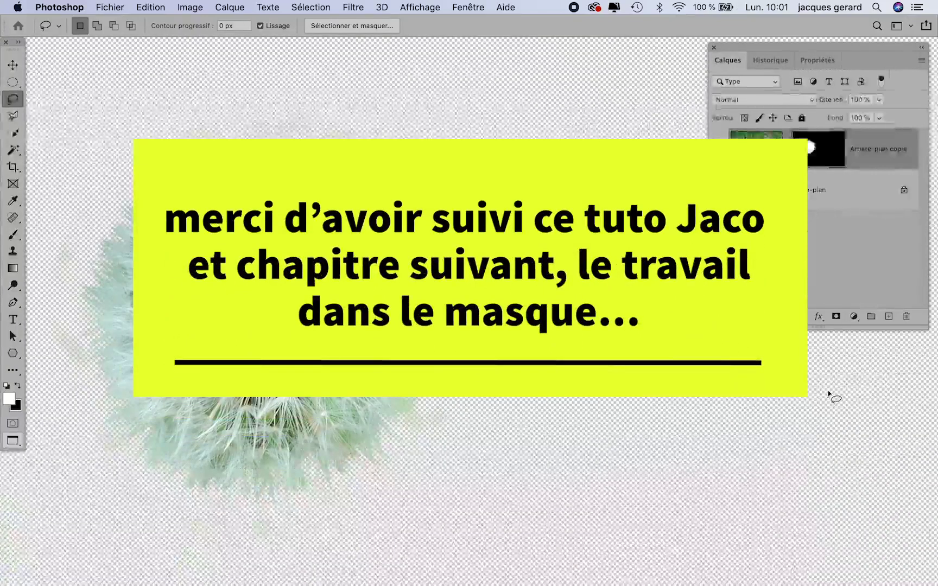